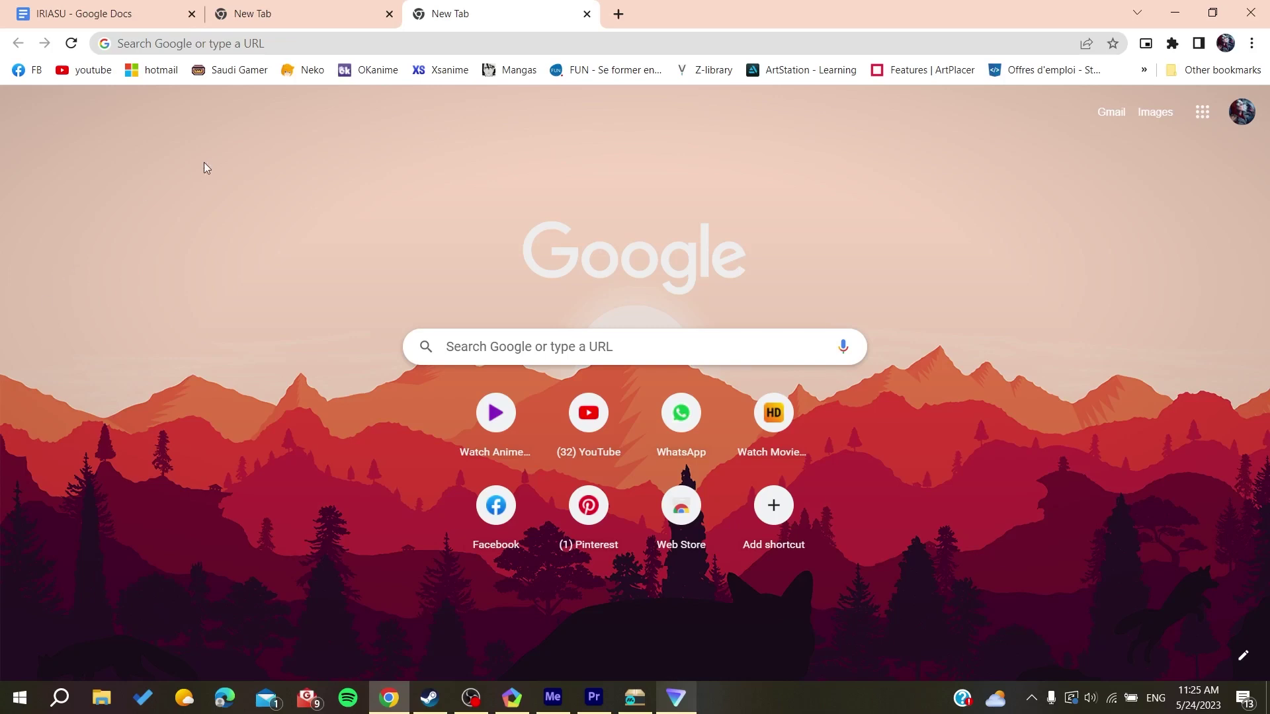
Search Google for 'youtube music', reset the page zoom, and open the YouTube Music result.
left_click(152, 44)
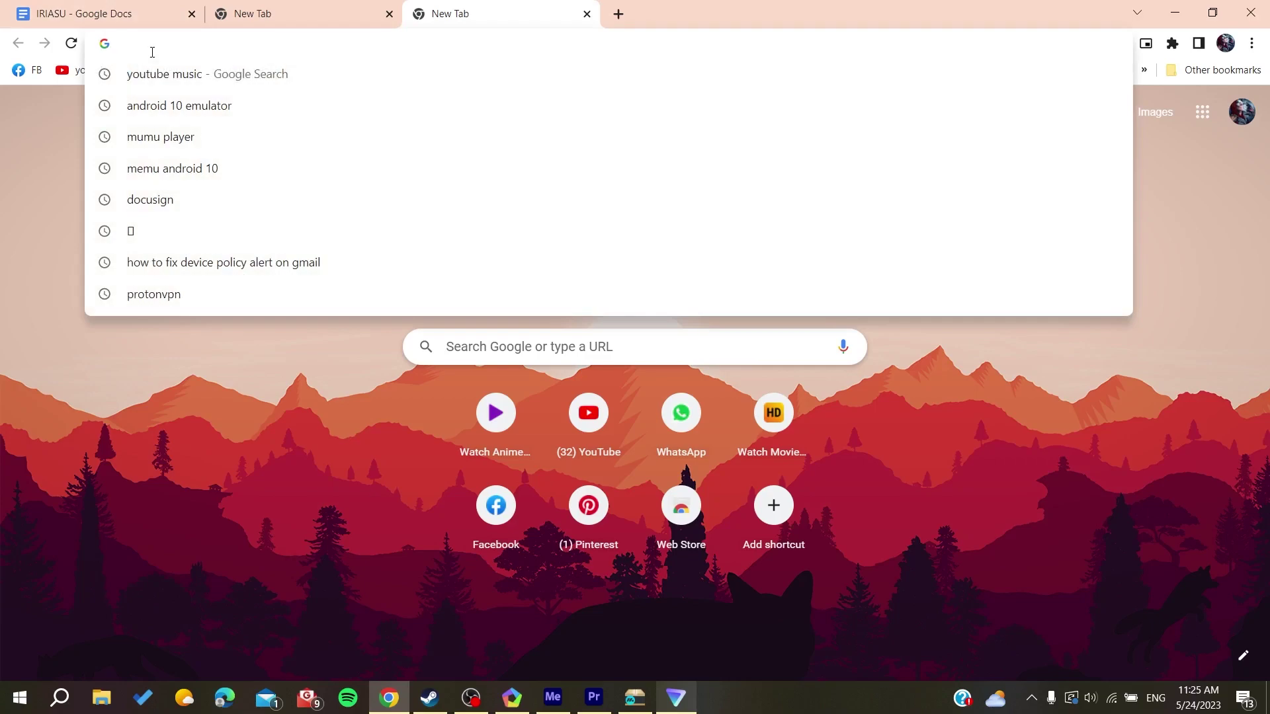
key("Down")
key("Return")
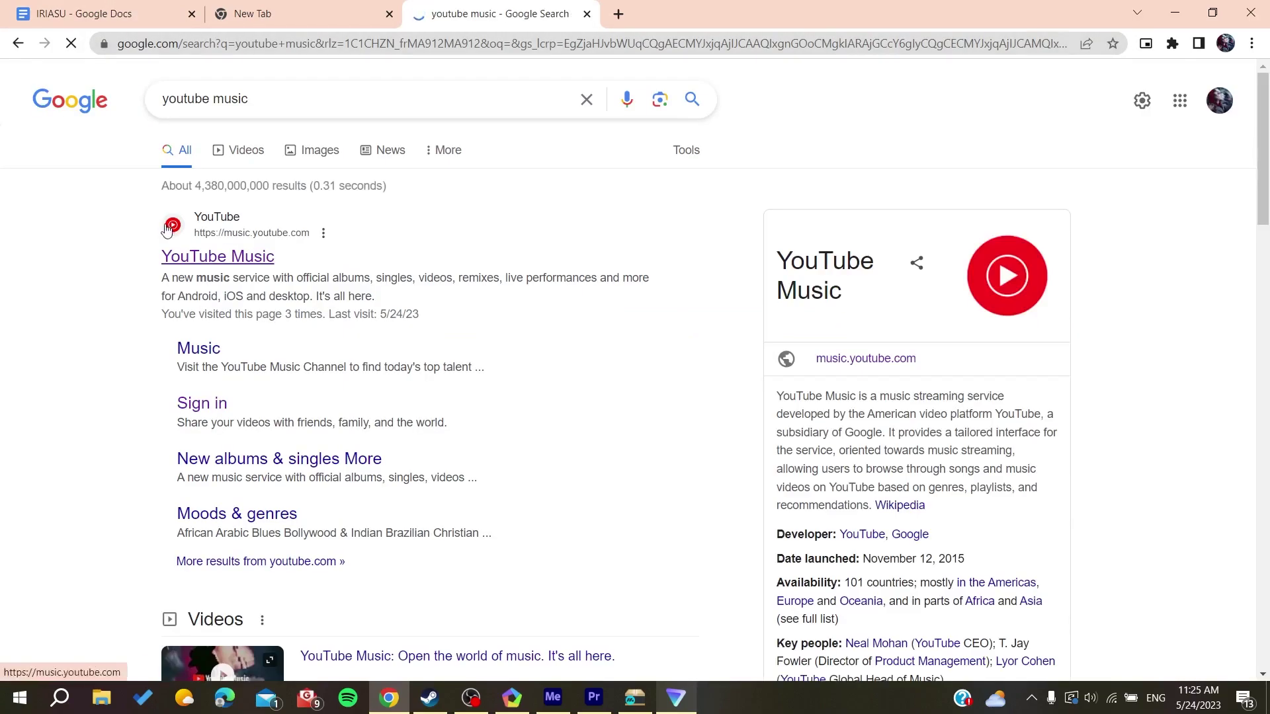
scroll(119, 235, "up", 1)
scroll(119, 235, "up", 1)
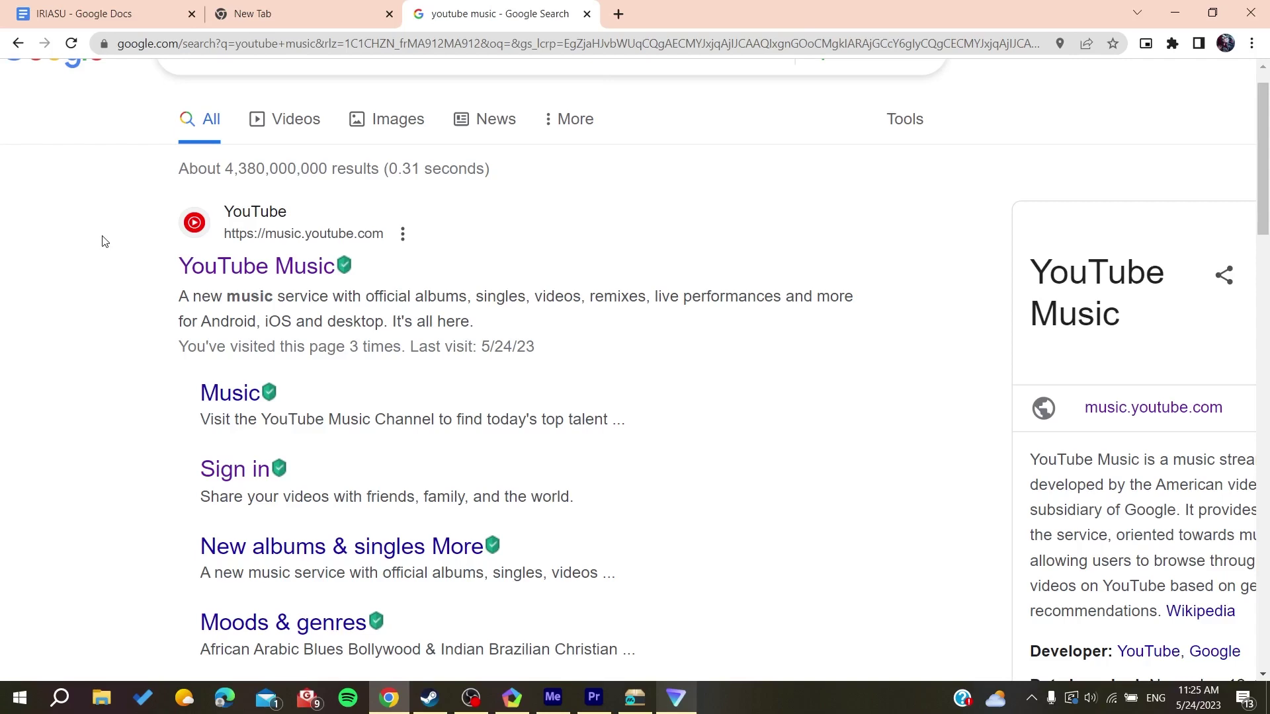
key("ctrl+0")
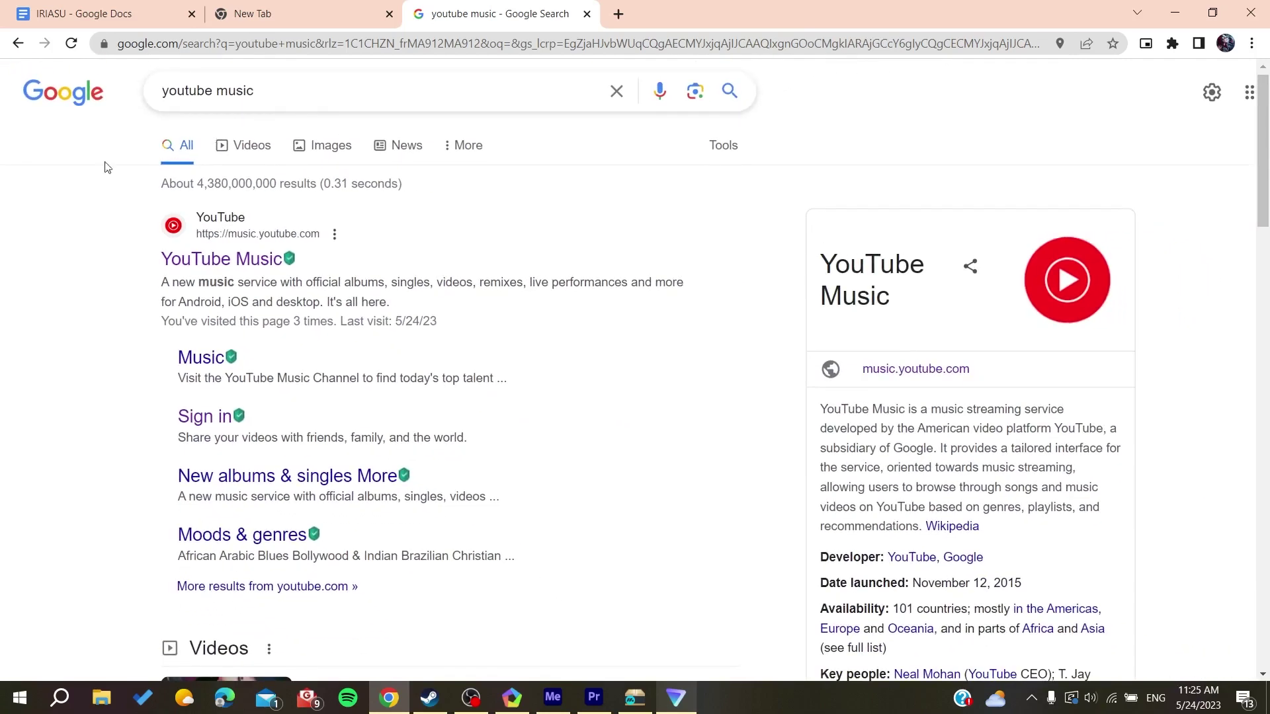
left_click(204, 260)
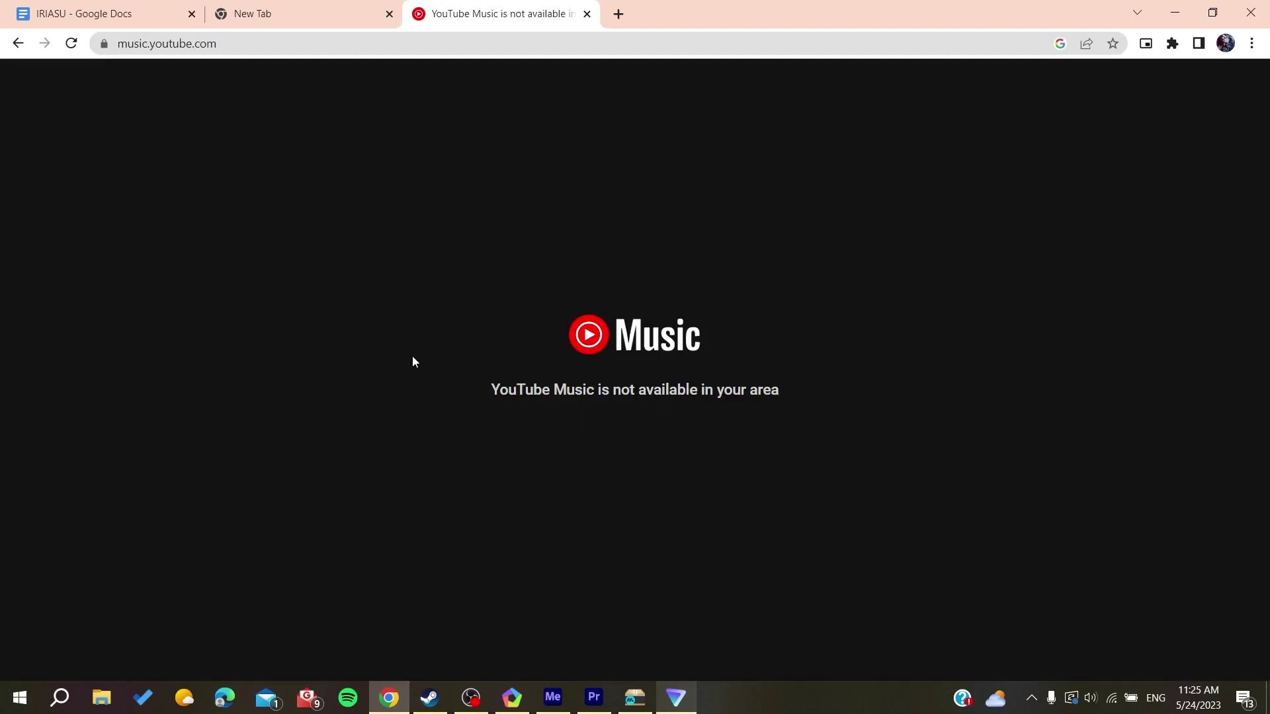
Check the not-available message, then launch Proton VPN from the Windows app search ('pro').
left_click_drag(412, 357, 775, 402)
left_click(230, 391)
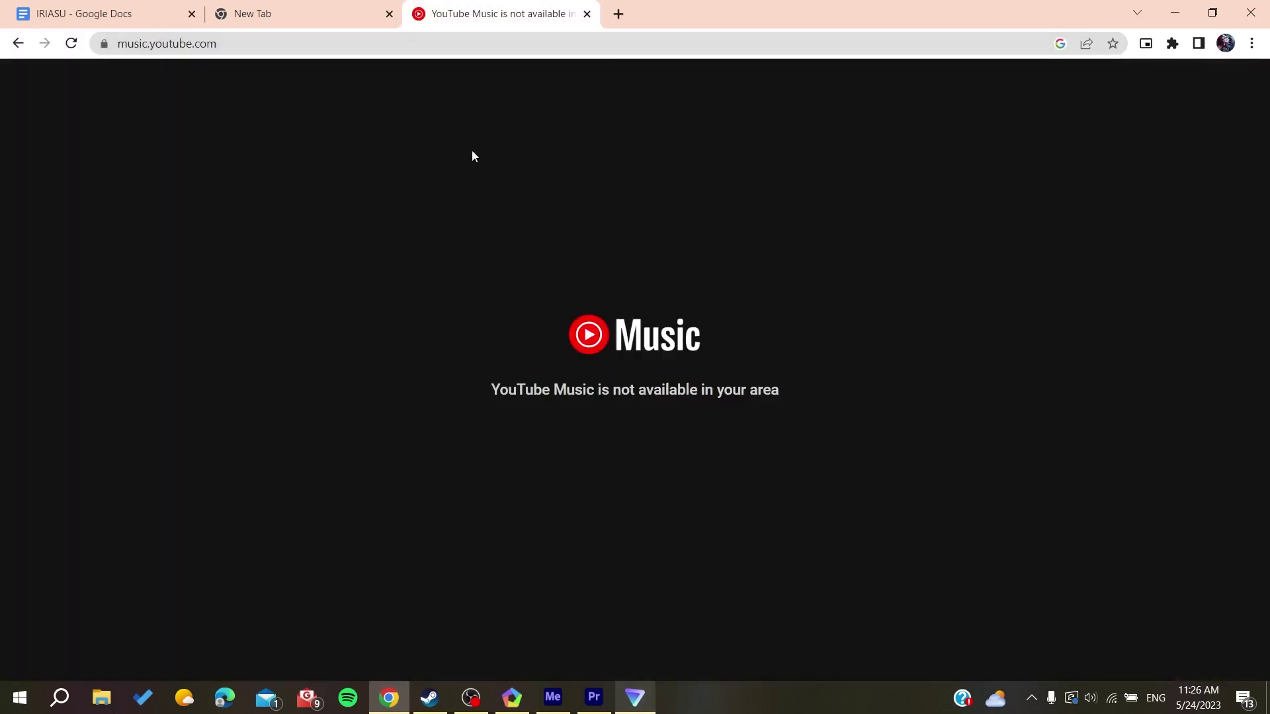
key("super")
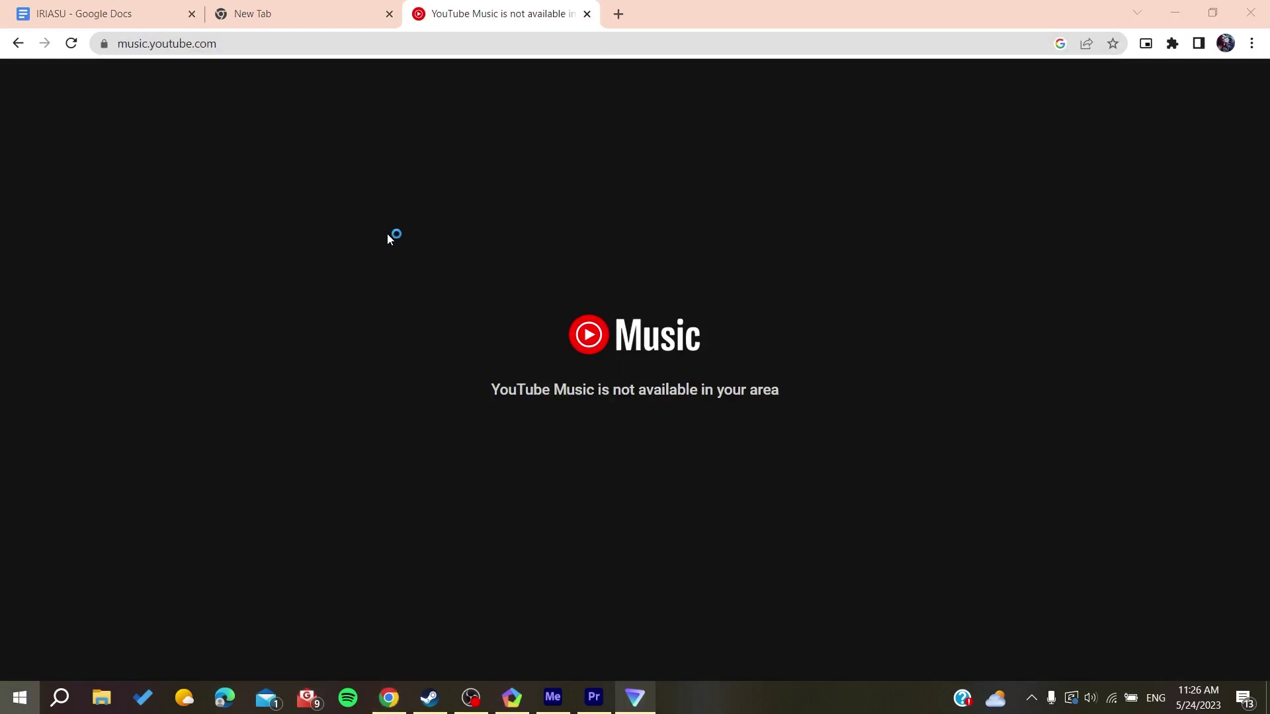
type("pro")
key("Return")
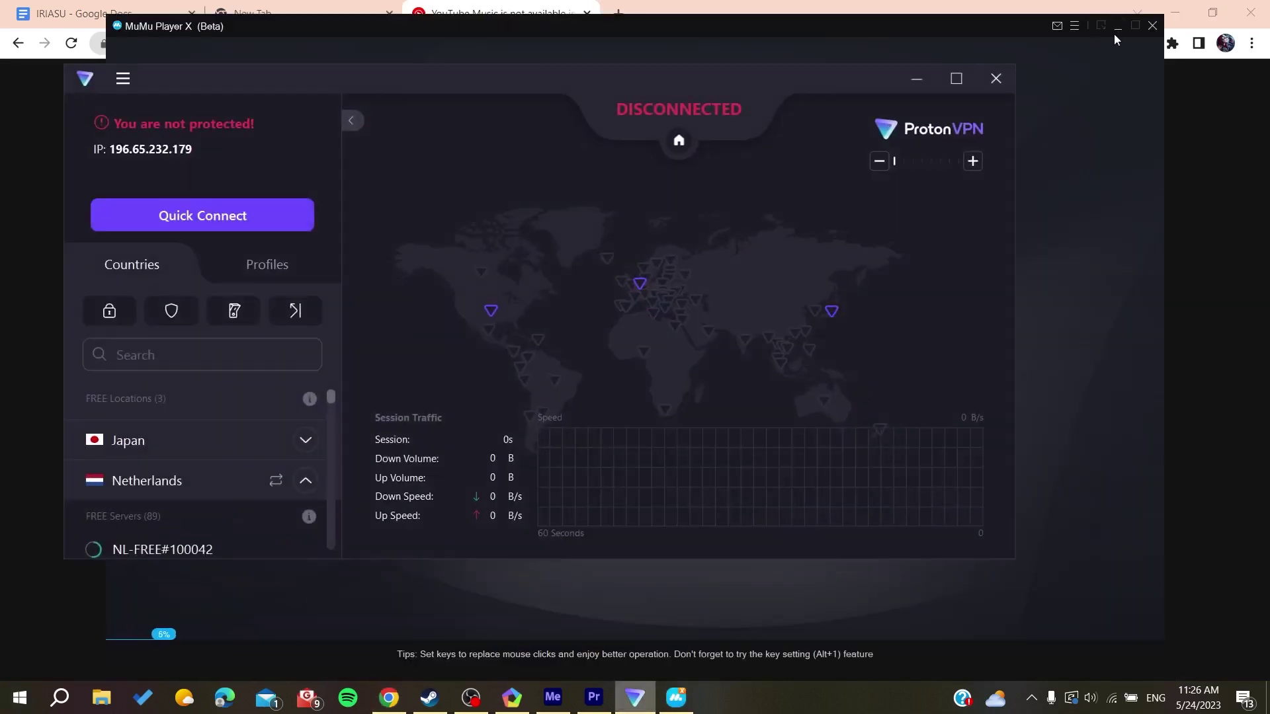
Quick Connect Proton VPN to free server NL-FREE#100042, then hide the emulator and VPN windows.
left_click(1114, 35)
left_click(62, 106)
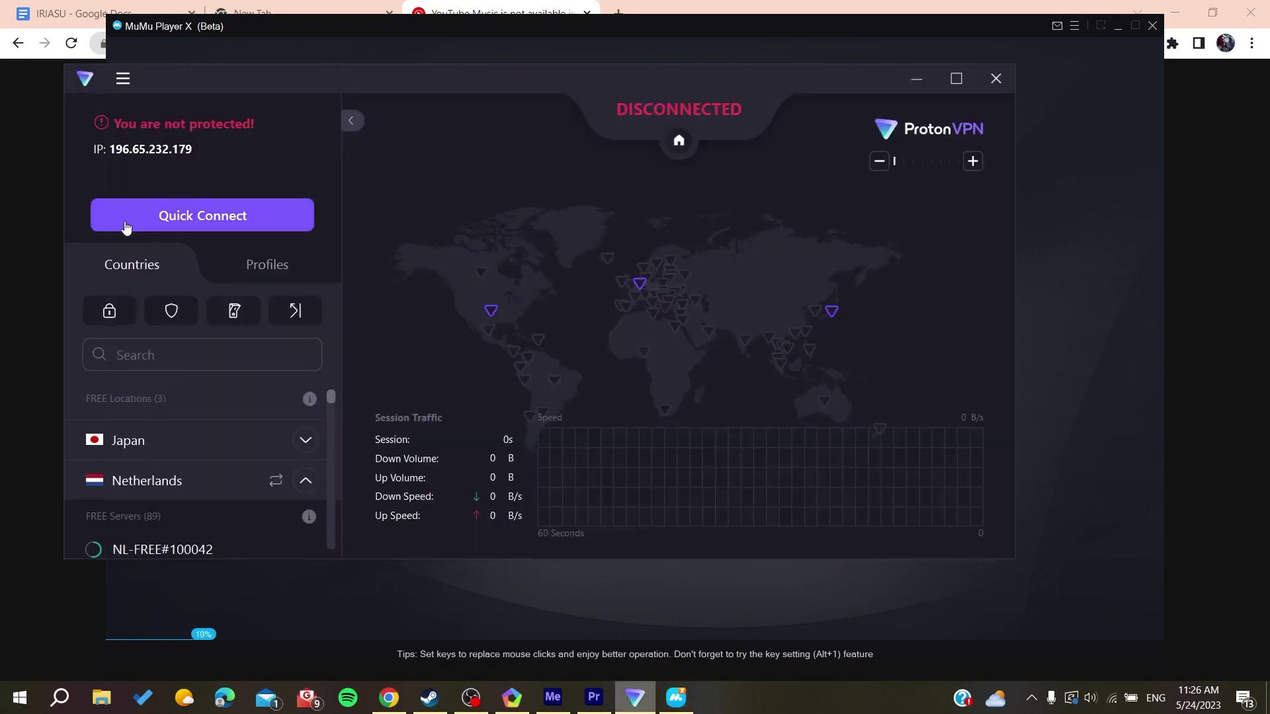
left_click(139, 225)
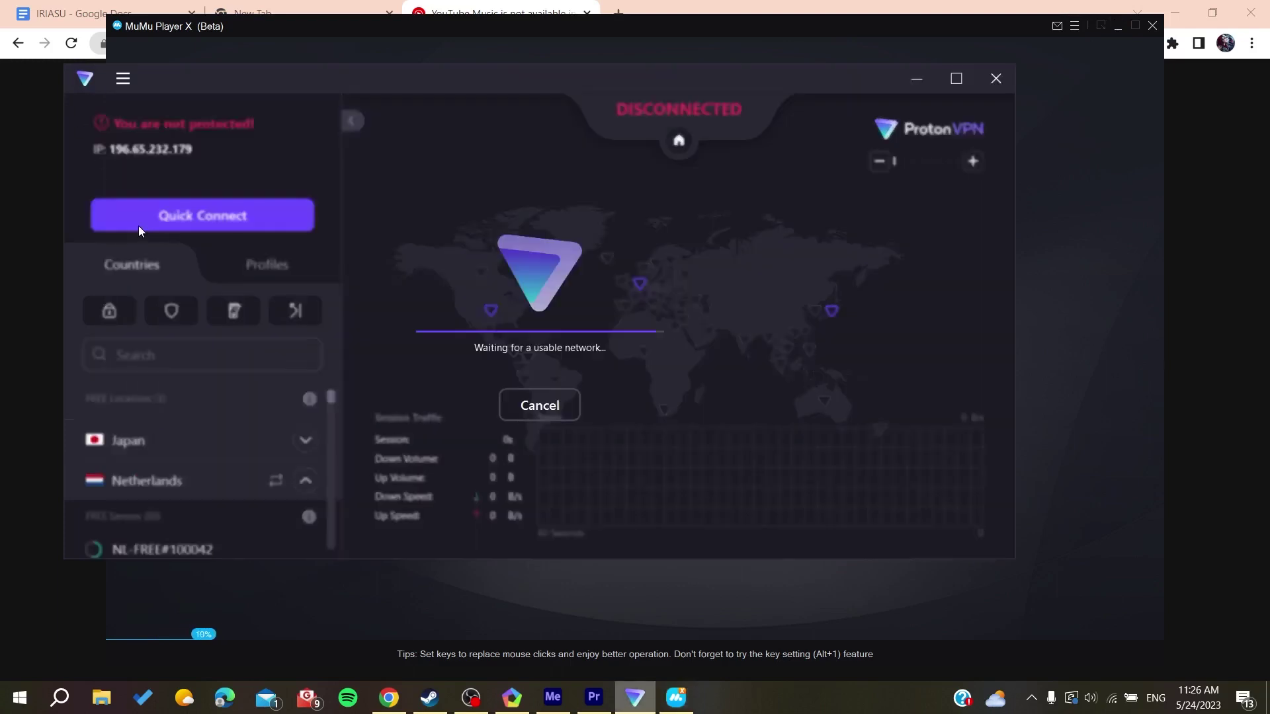
left_click(1117, 26)
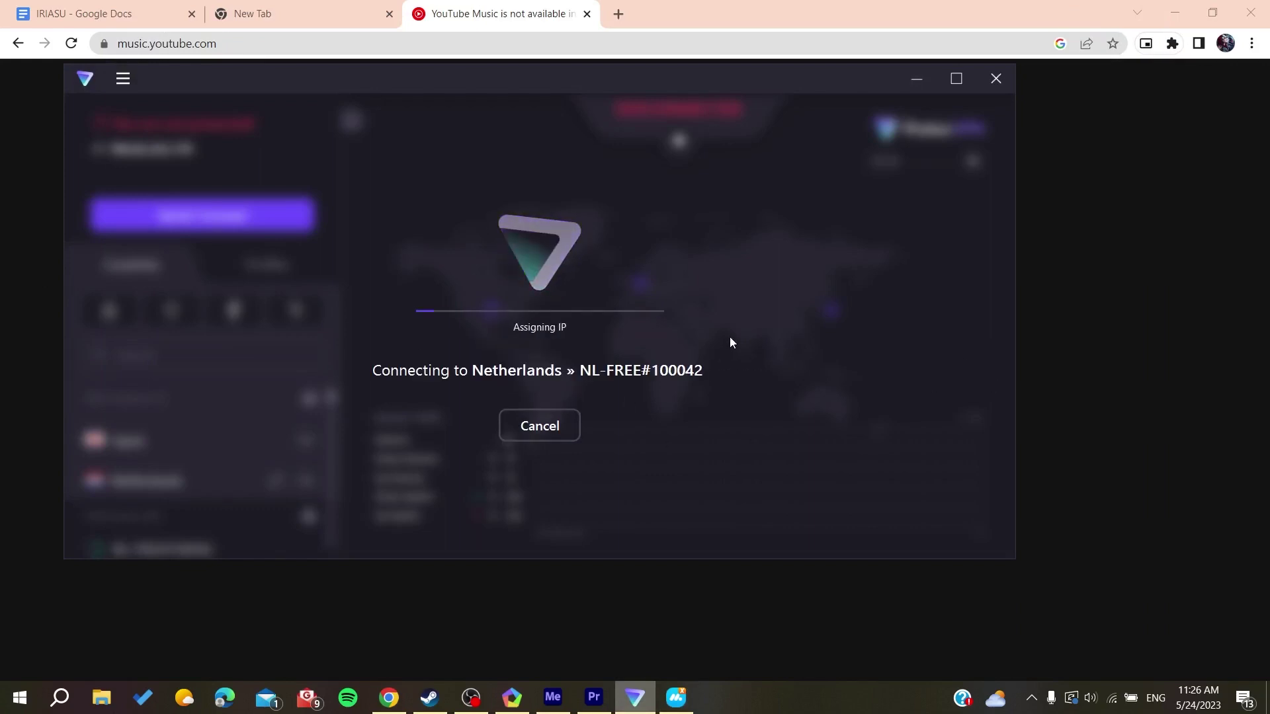
left_click(1126, 353)
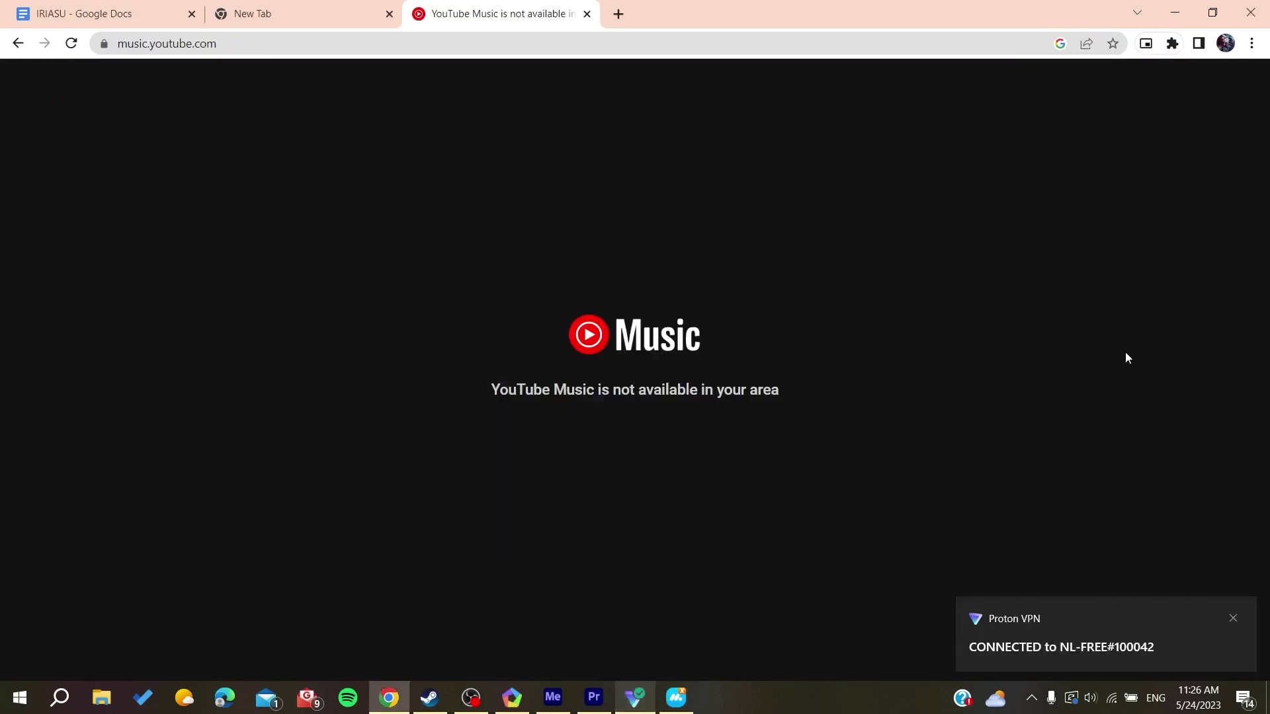
Reload YouTube Music through the VPN and play Sarasate: Carmen Fantasy from Quick picks.
left_click(71, 42)
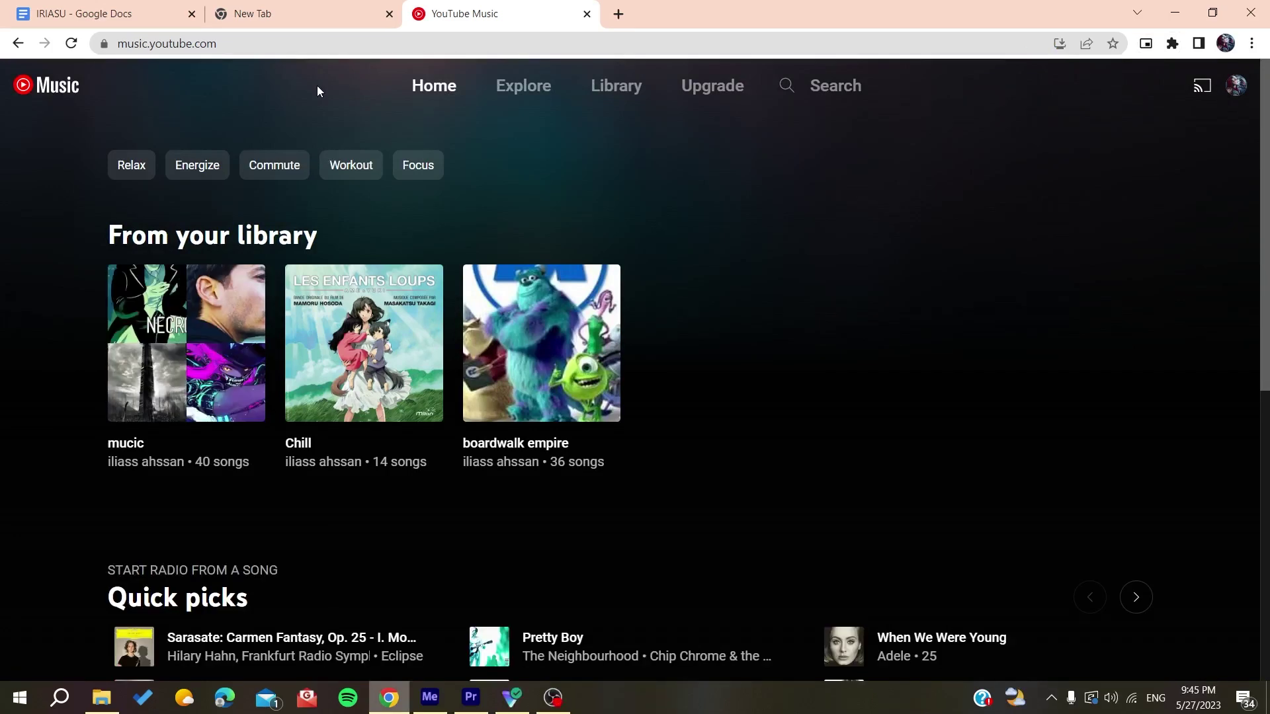
scroll(316, 86, "down", 2)
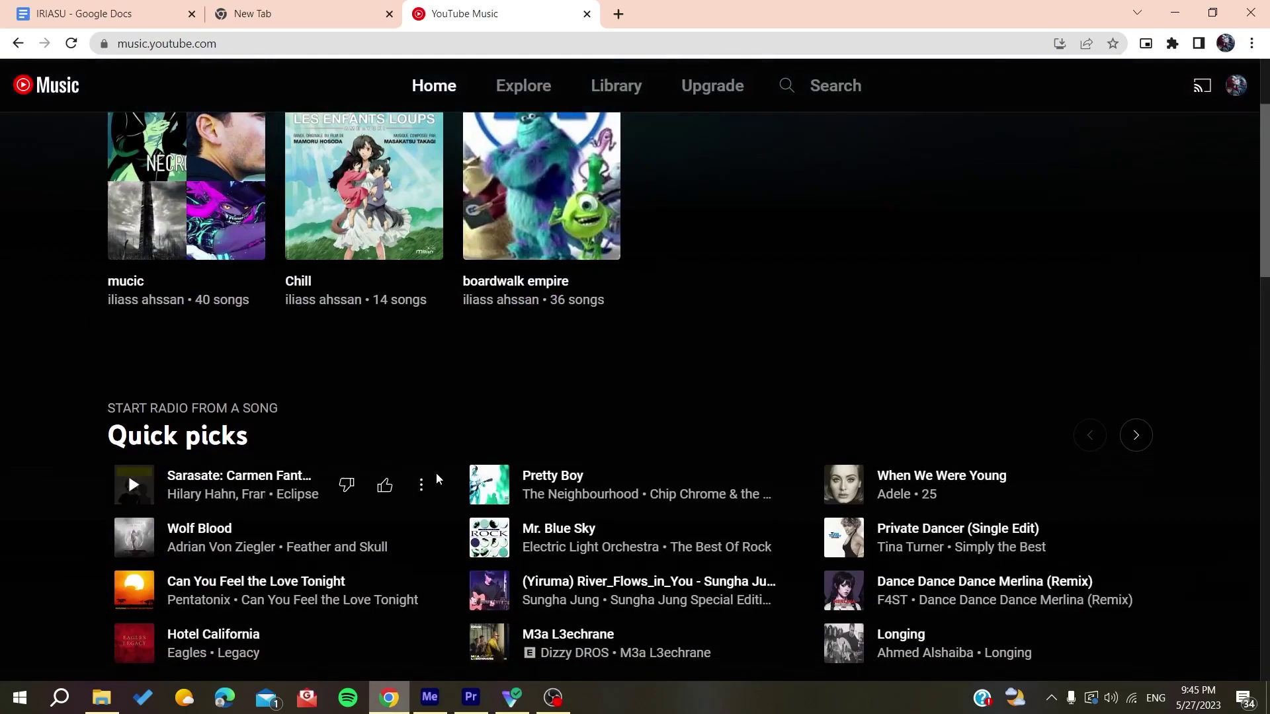
left_click(423, 486)
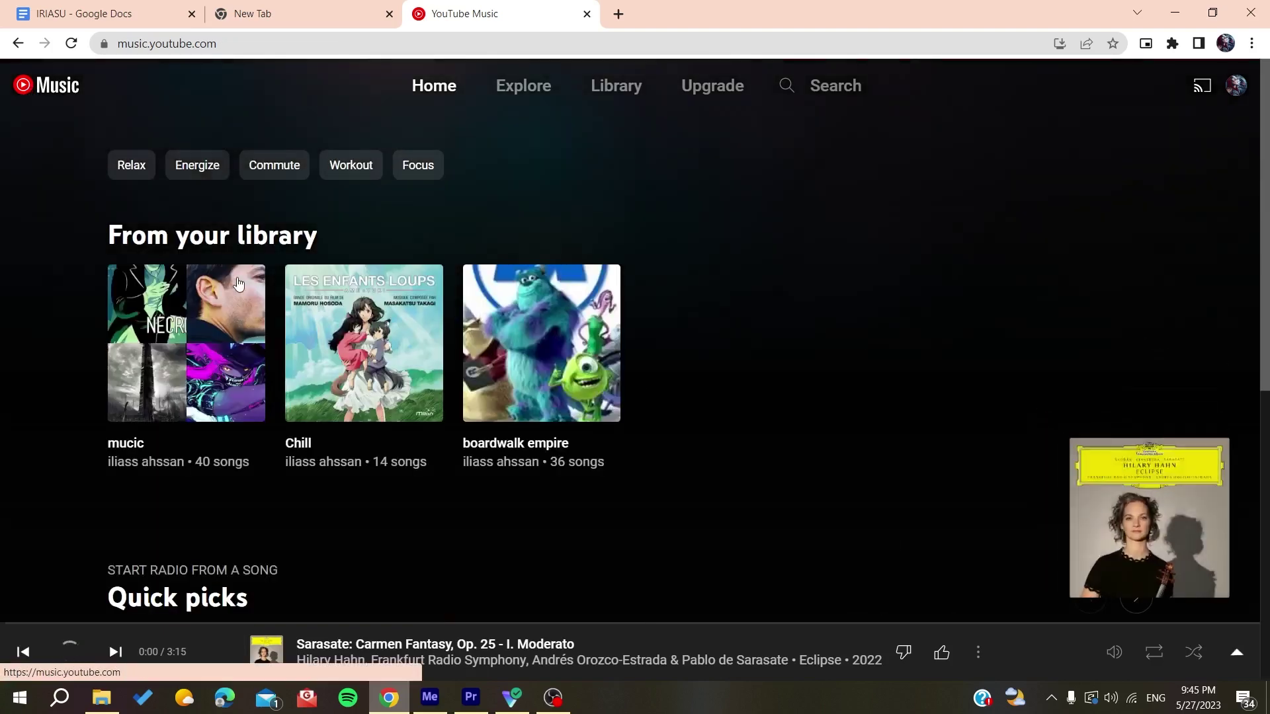
scroll(235, 292, "down", 3)
scroll(235, 292, "down", 2)
Add Breaking Down by I Prevail to the queue.
left_click(421, 324)
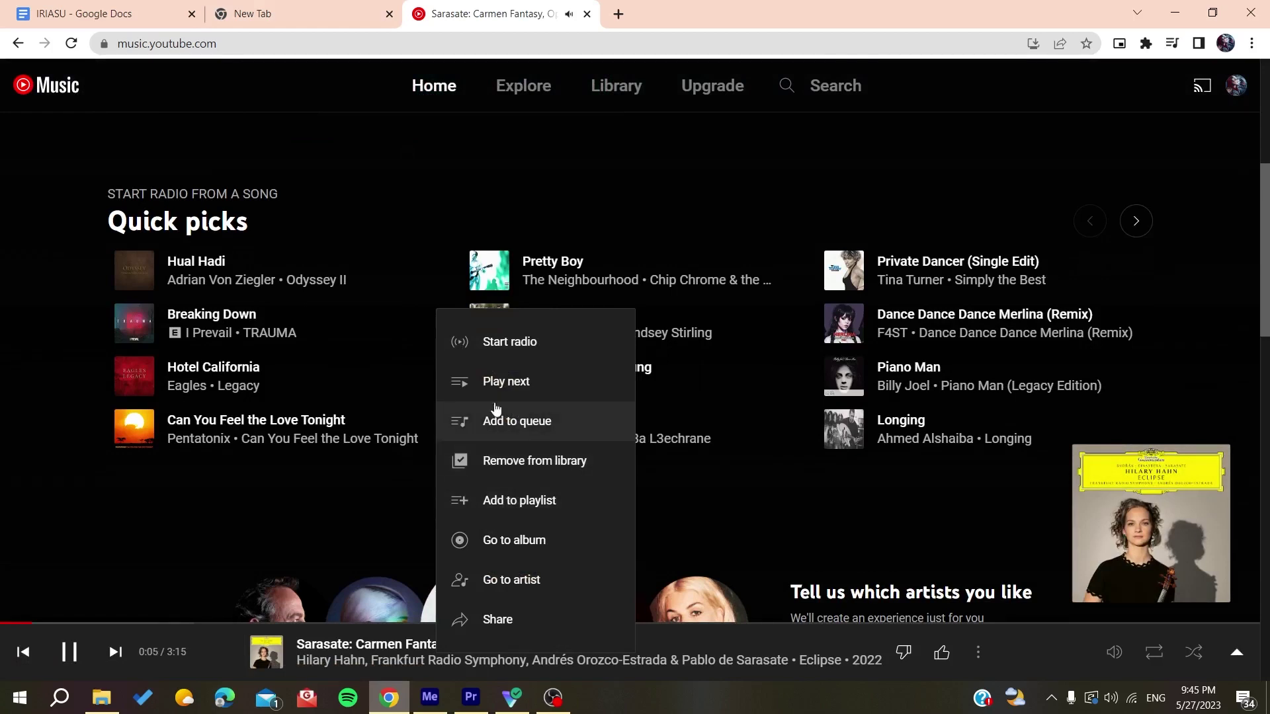
left_click(516, 421)
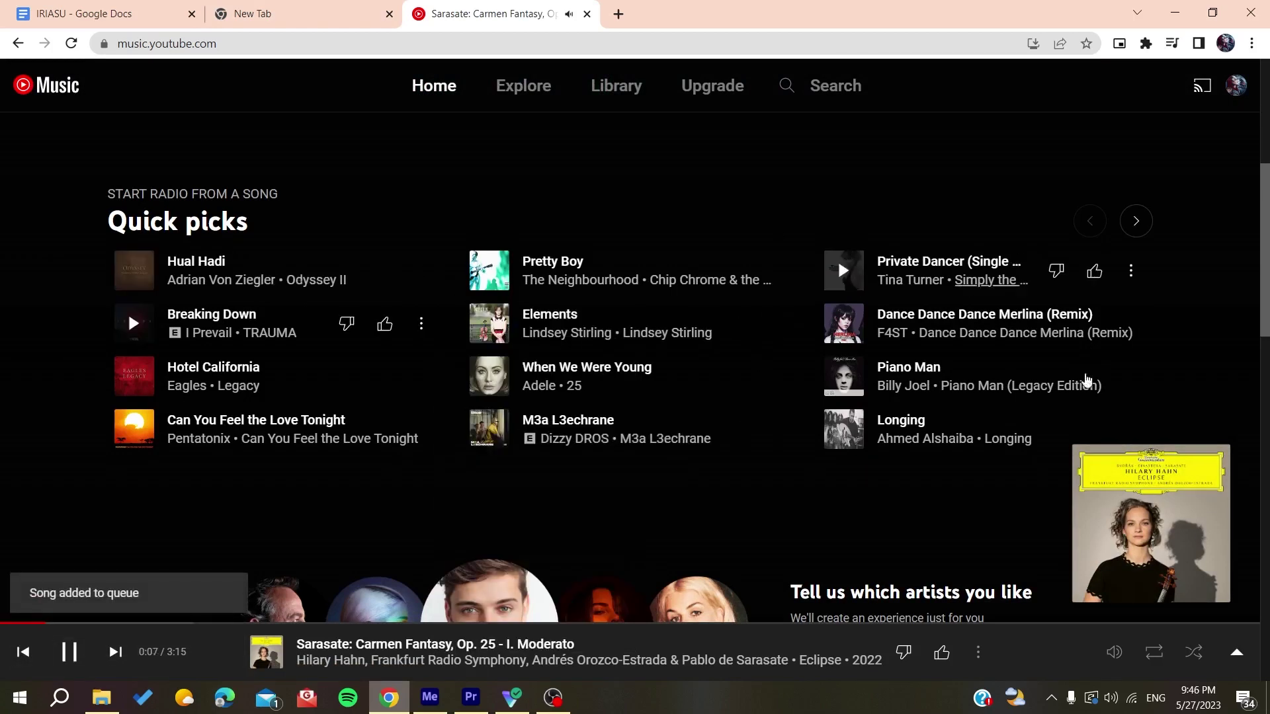
left_click(979, 652)
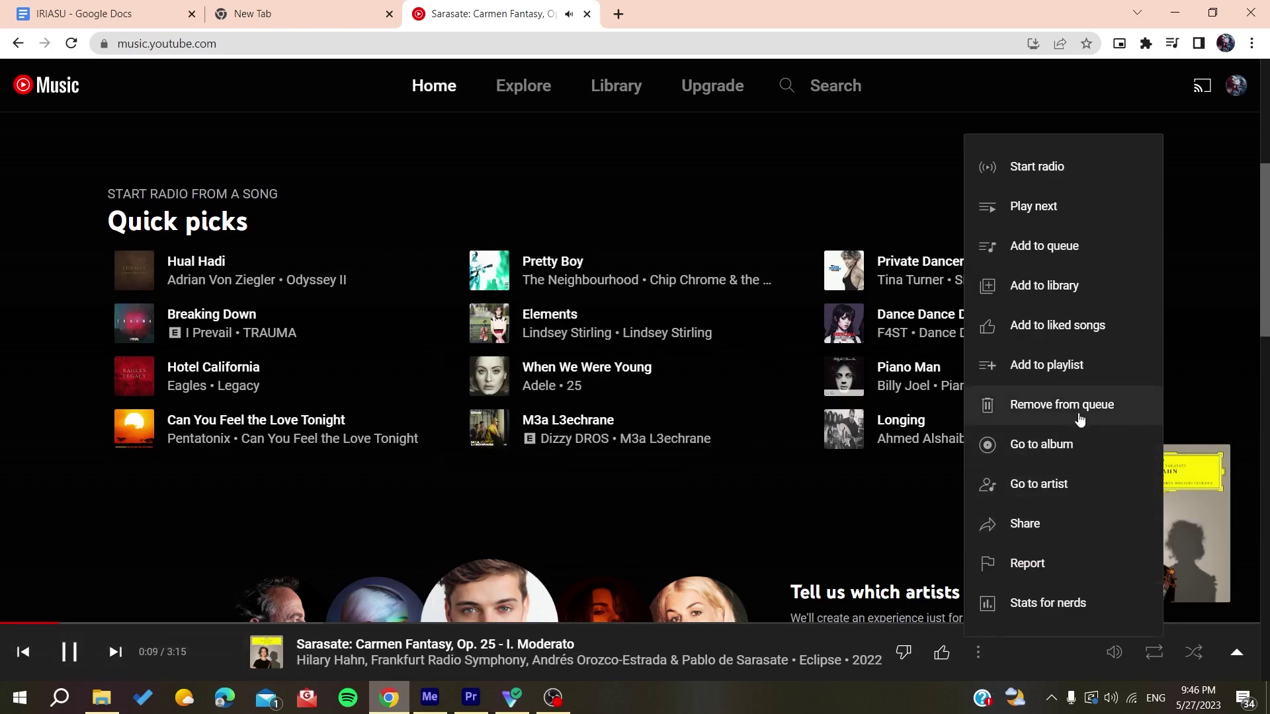
left_click(783, 159)
Expand the player to view Up Next and inspect the Sarasate queue entry.
left_click(1237, 651)
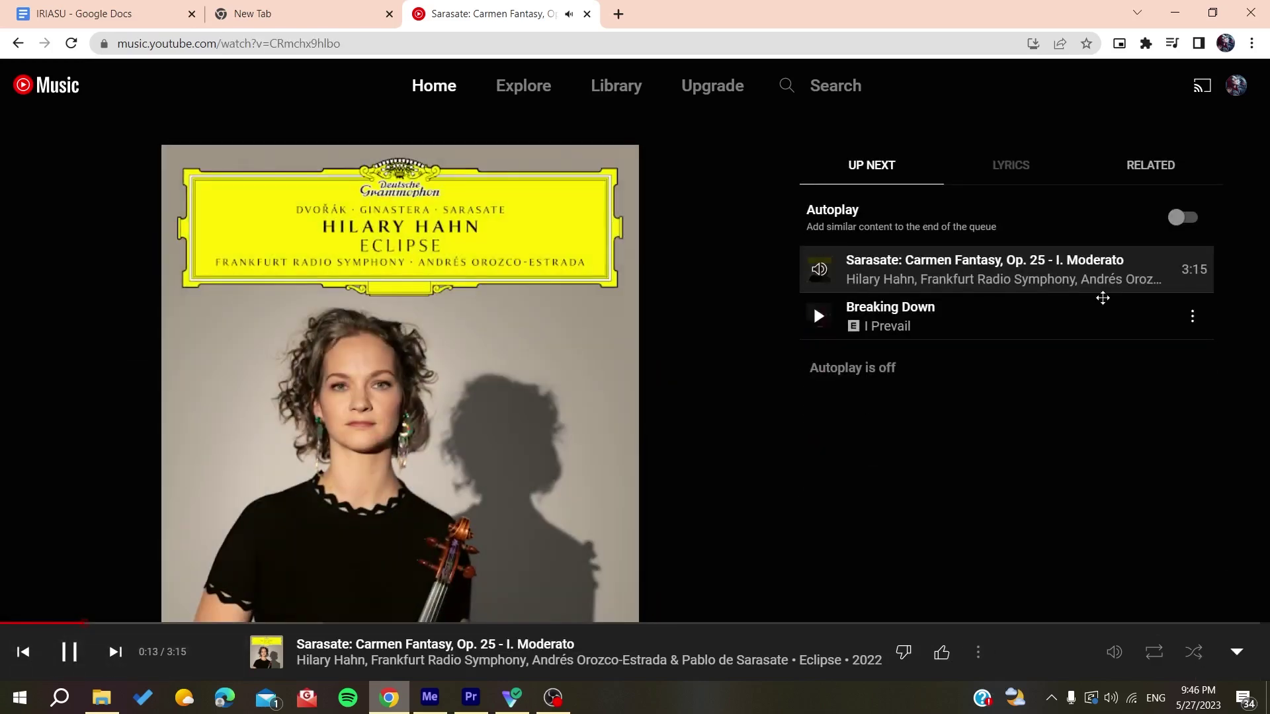
left_click(1190, 270)
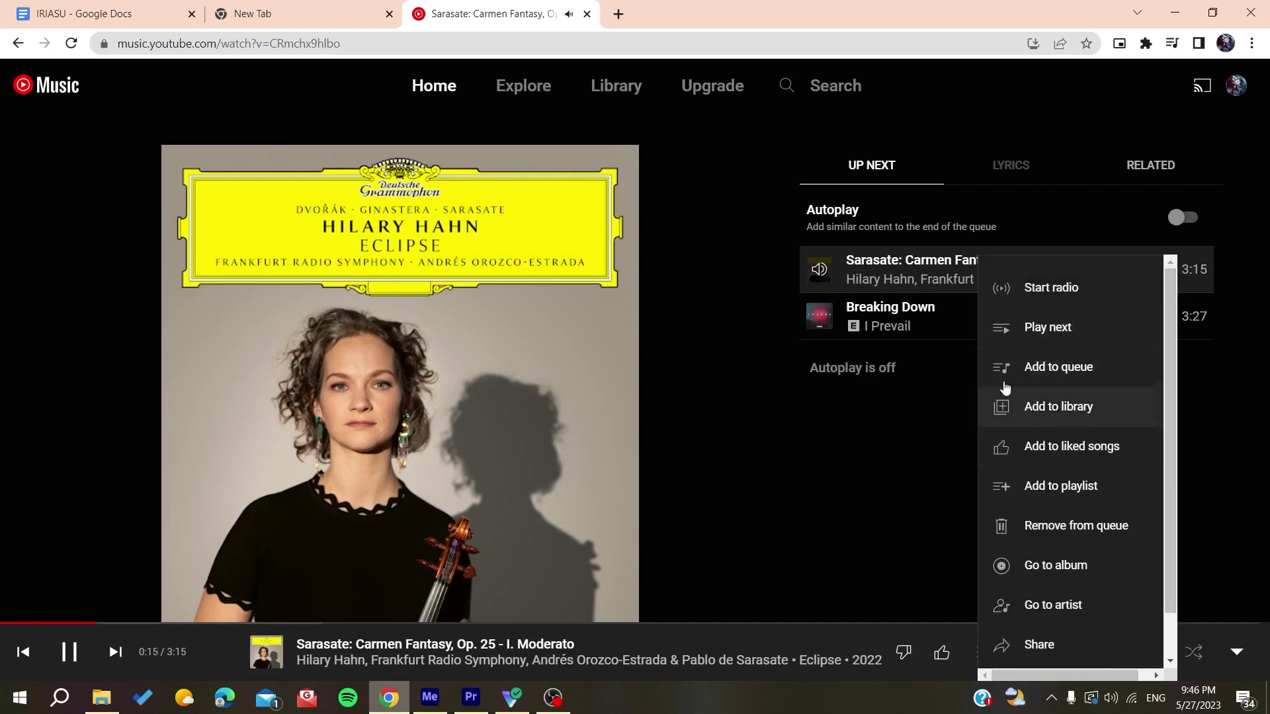
left_click(747, 455)
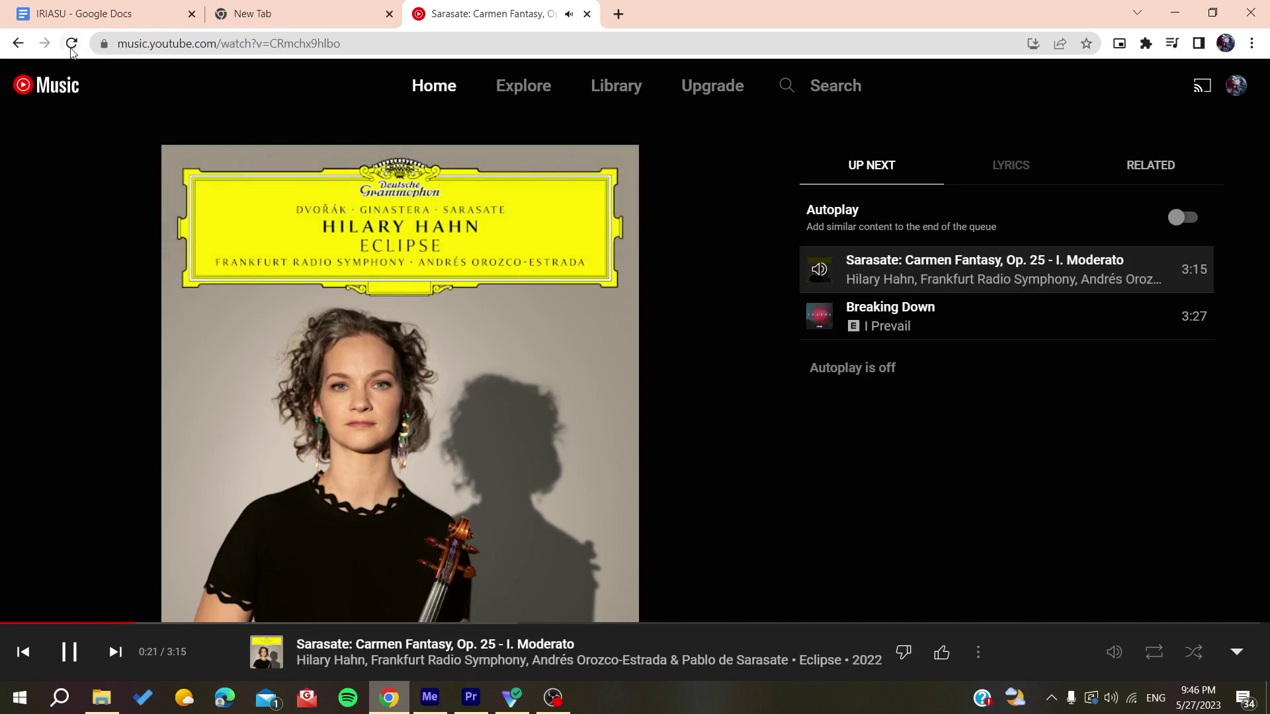
left_click(72, 43)
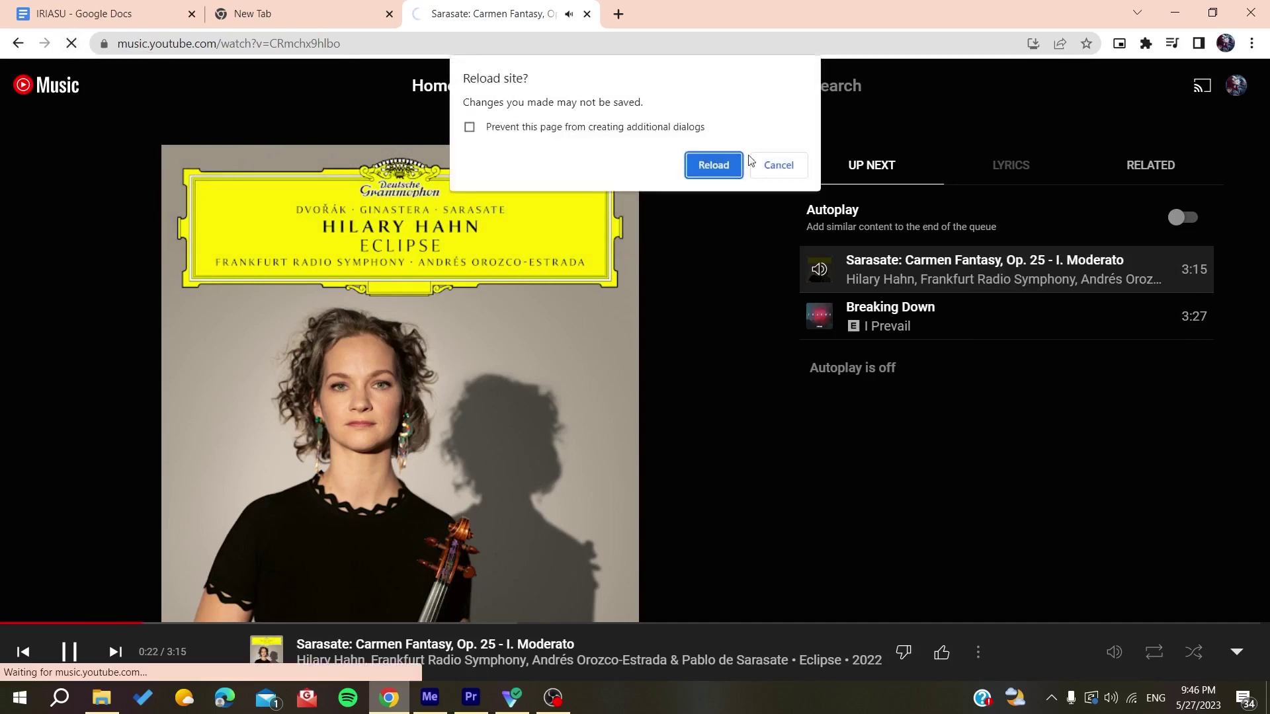
left_click(707, 164)
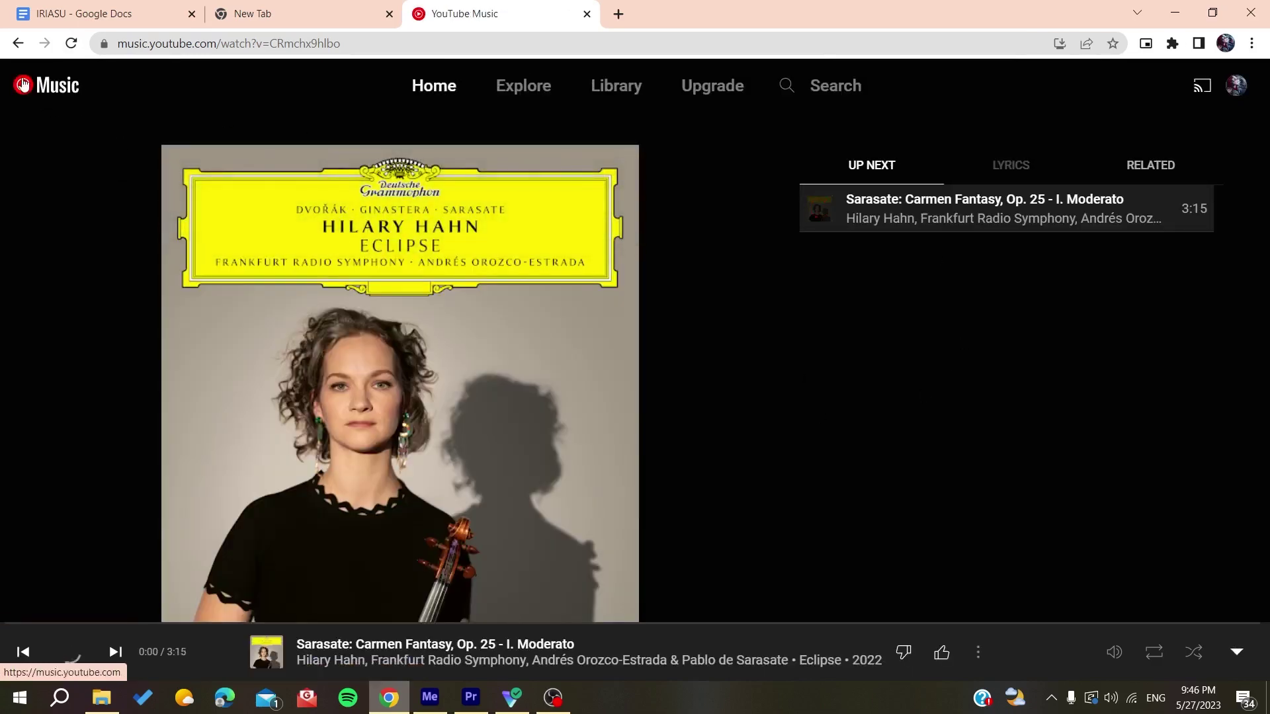
left_click(22, 85)
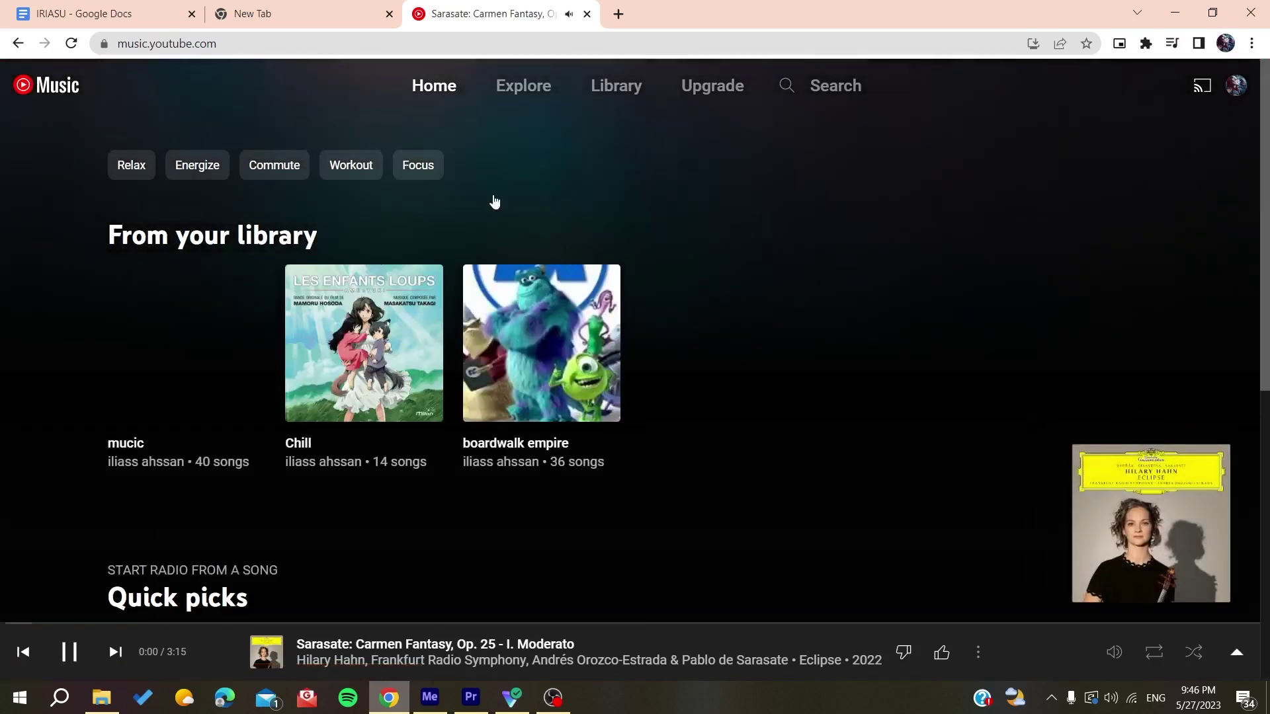
left_click(71, 43)
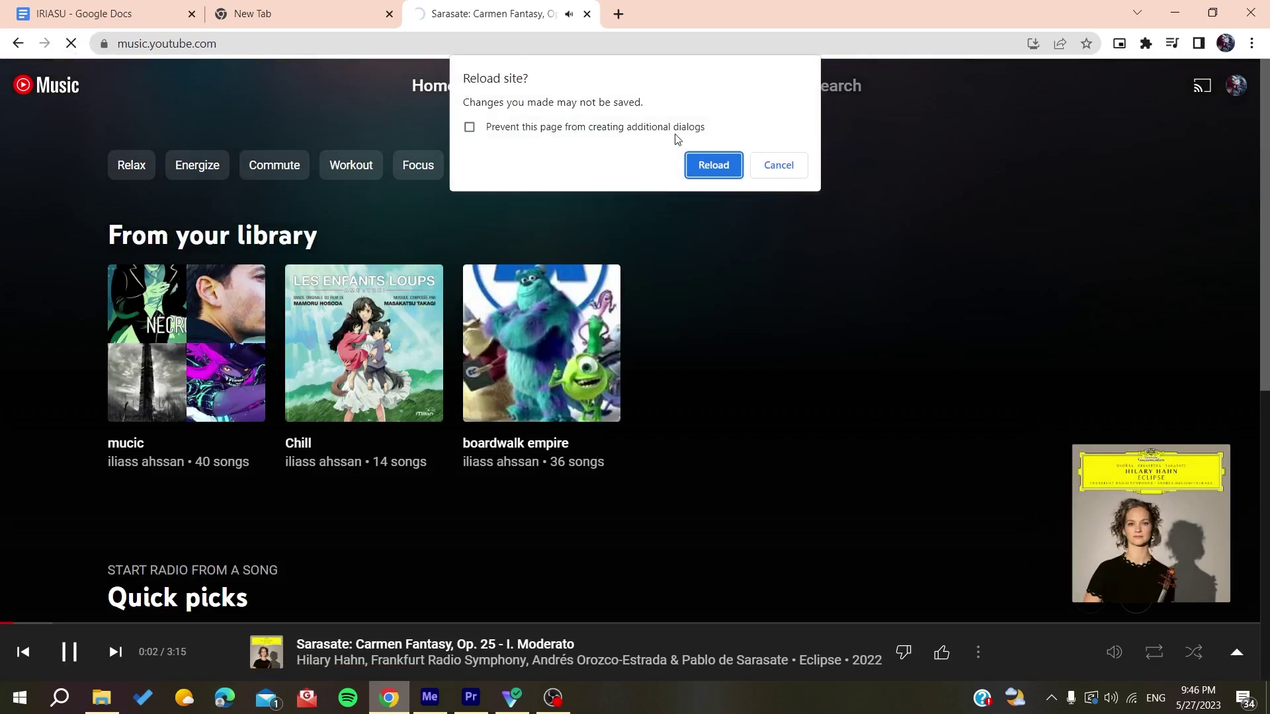
left_click(713, 165)
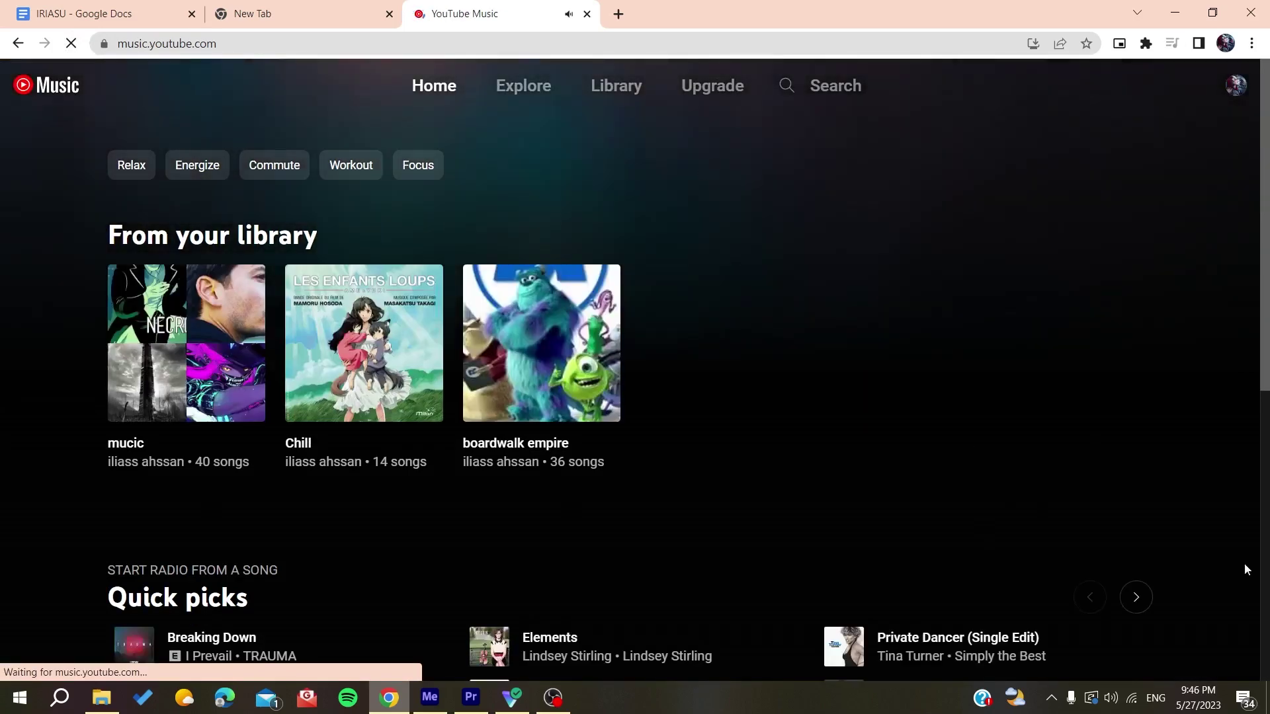
scroll(699, 477, "down", 2)
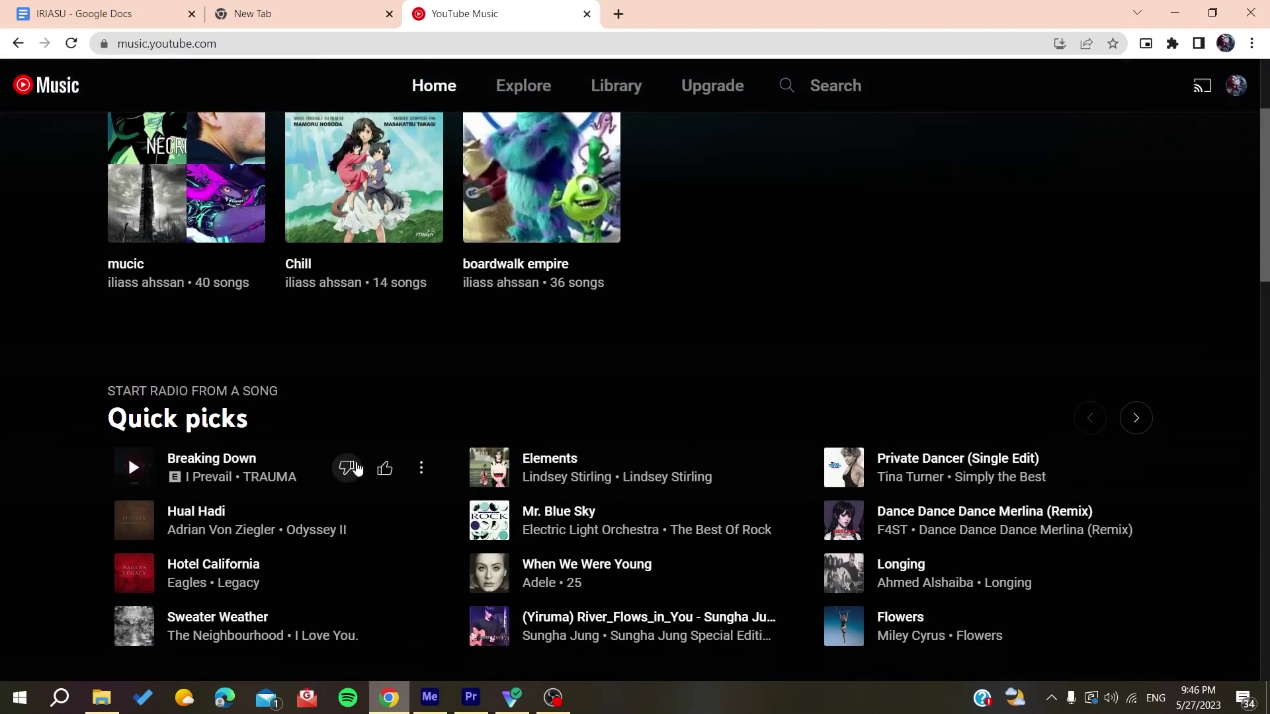
left_click(422, 522)
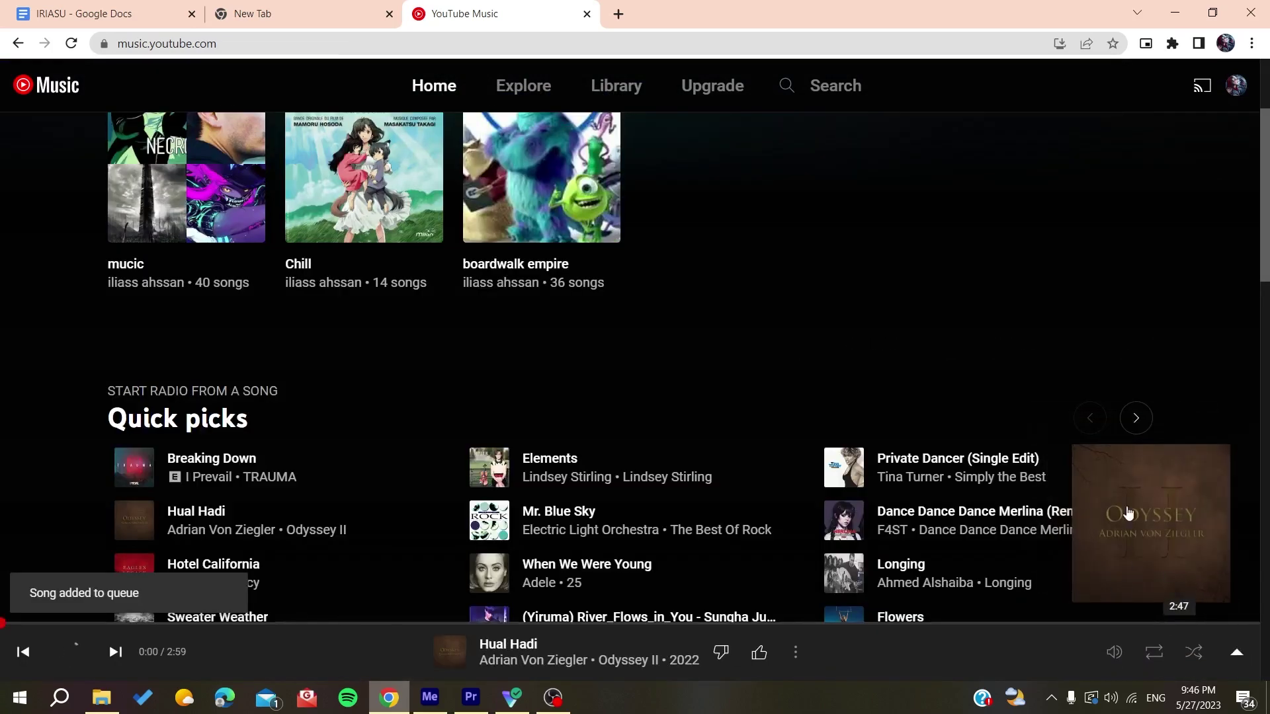
mouse_move(1151, 523)
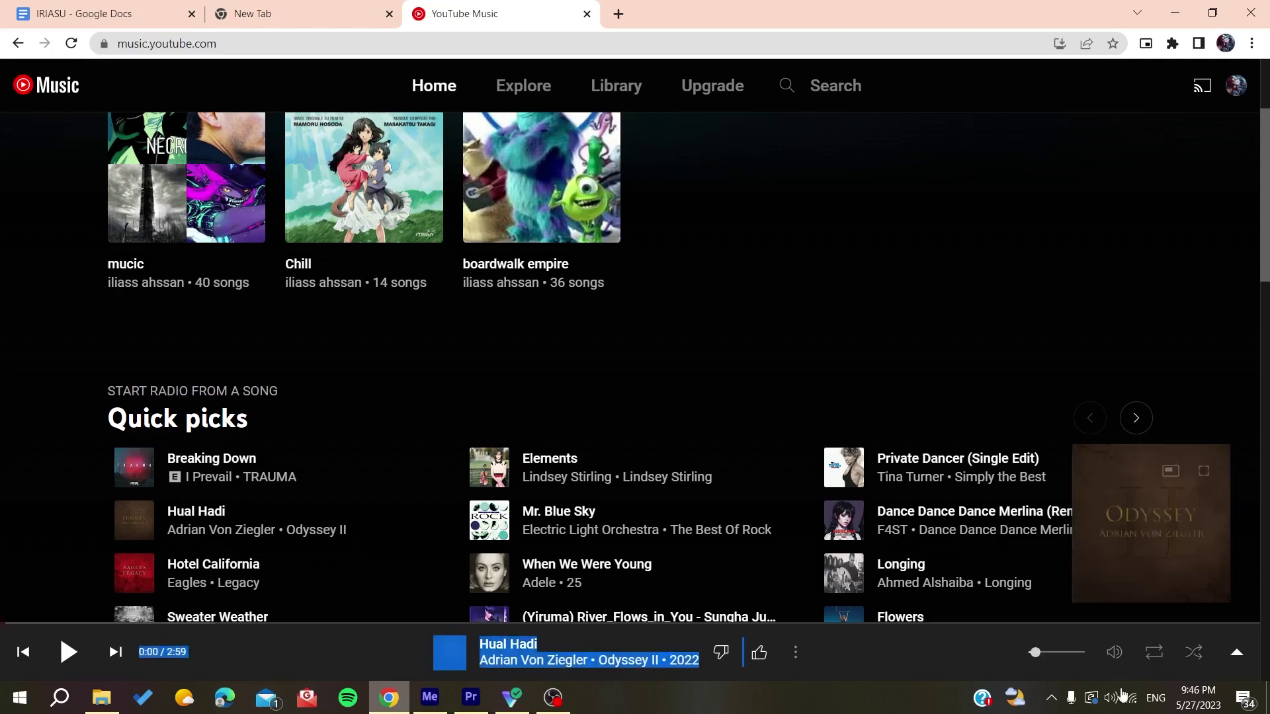
scroll(1141, 496, "down", 5)
scroll(1126, 289, "up", 4)
scroll(1126, 290, "up", 3)
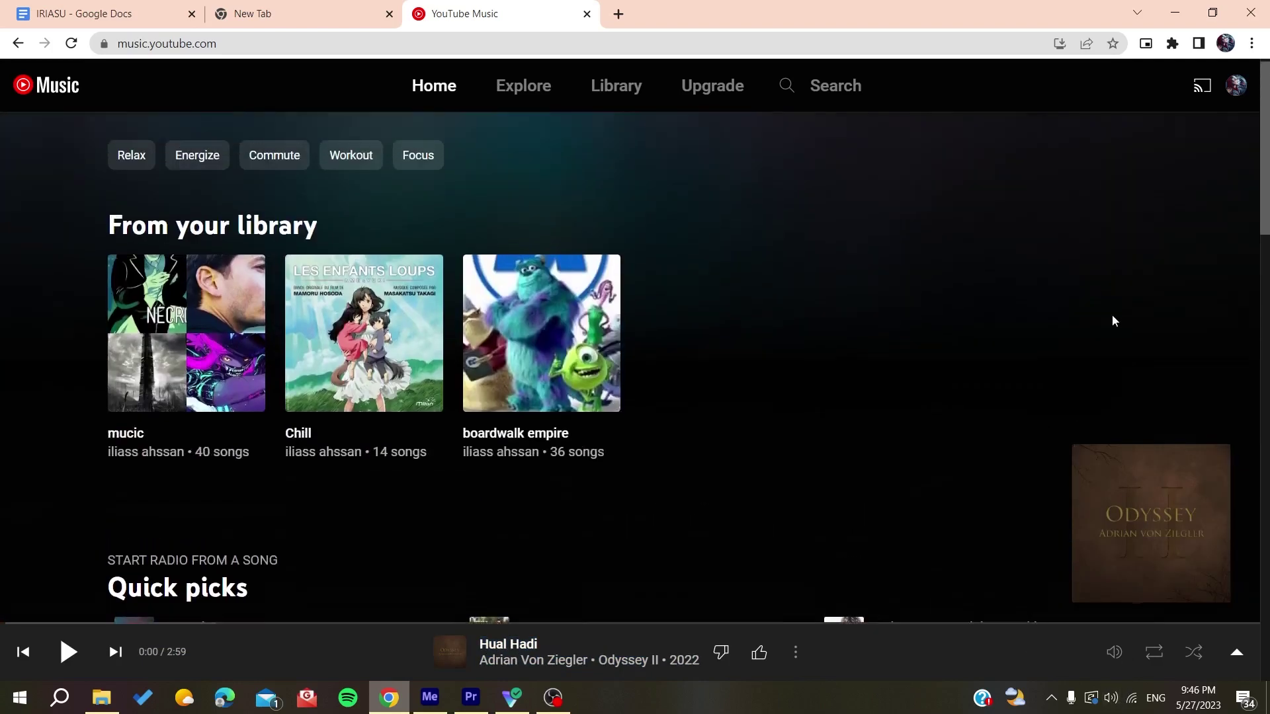